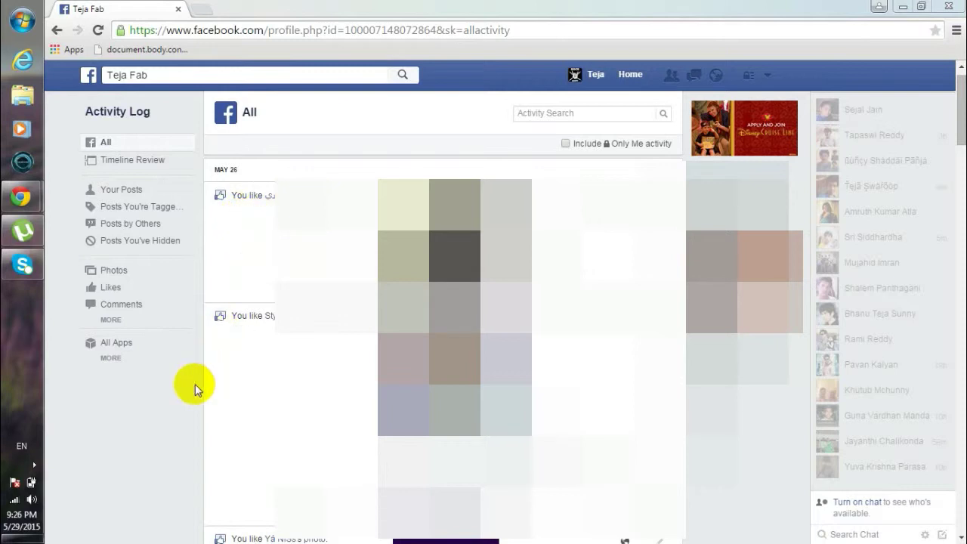
Scroll further down the Activity Log through older 'You like…' photo and post entries.
scroll(188, 392, "down", 5)
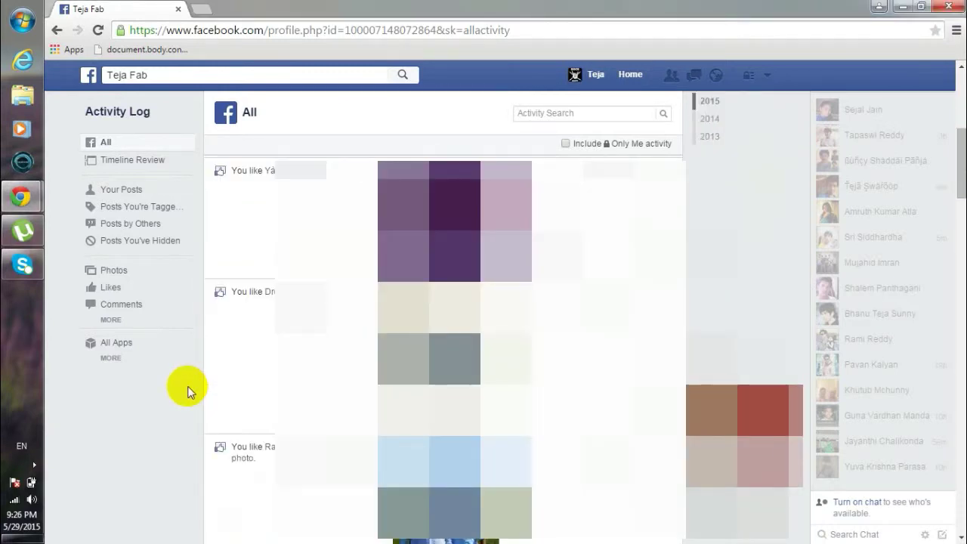
scroll(188, 392, "down", 3)
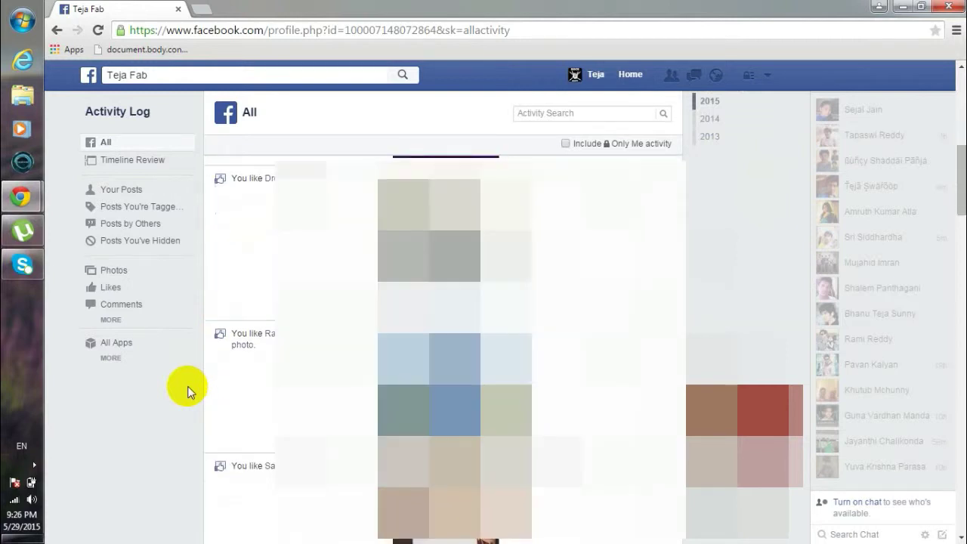
scroll(188, 391, "down", 1)
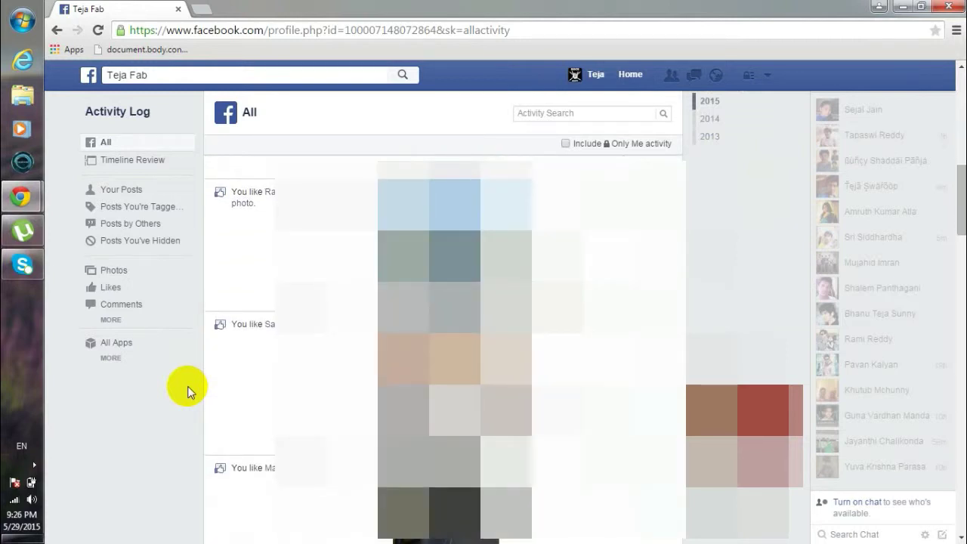
scroll(188, 392, "down", 1)
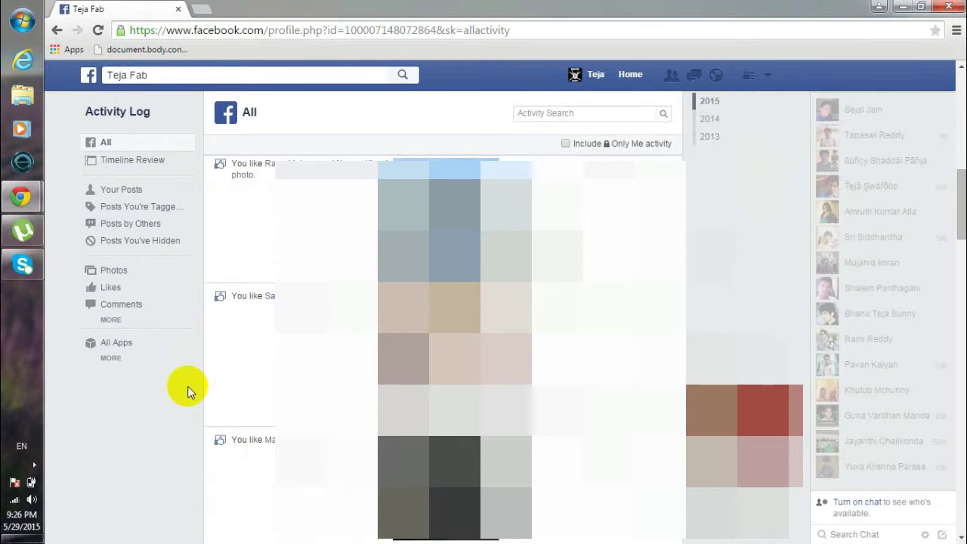
scroll(188, 392, "down", 8)
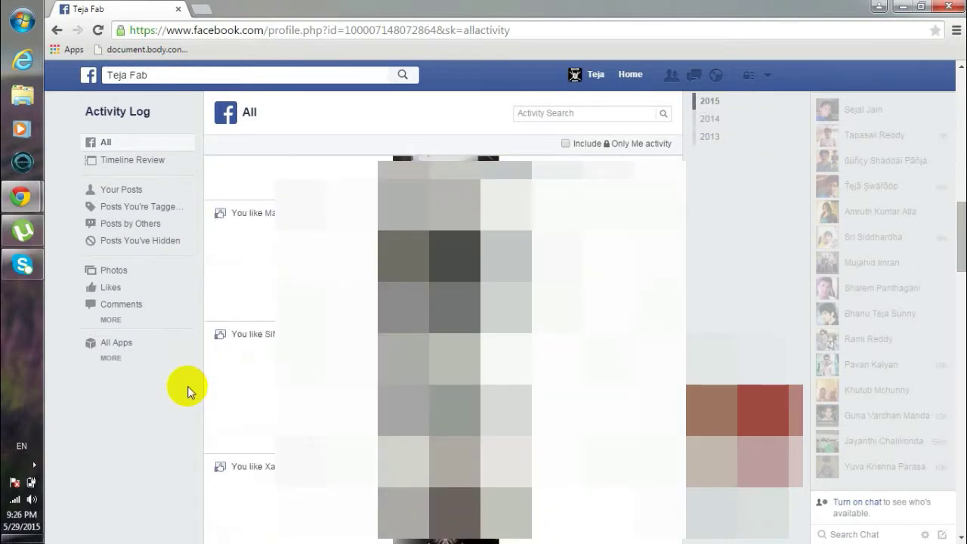
scroll(188, 392, "down", 4)
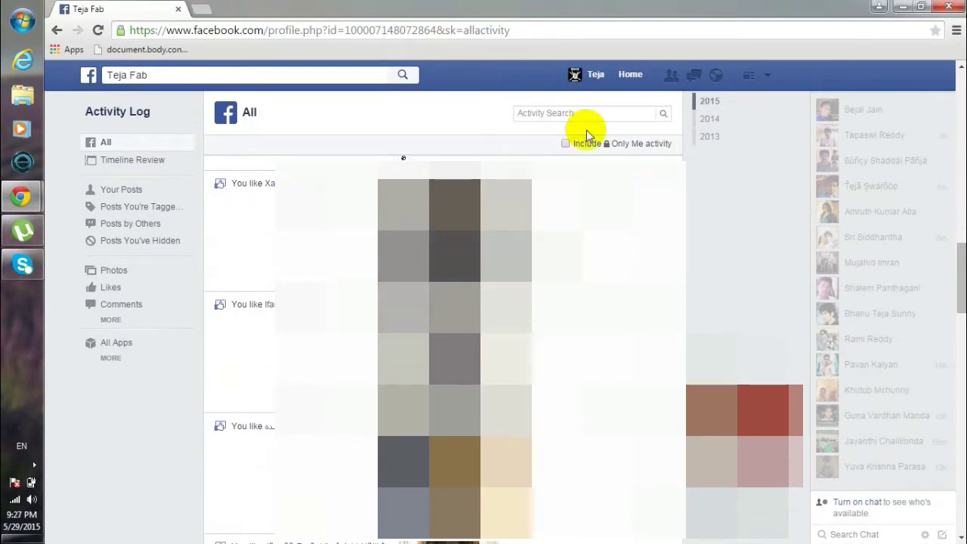
Go to Settings > Apps and start removing the HTC Sense app.
left_click(766, 89)
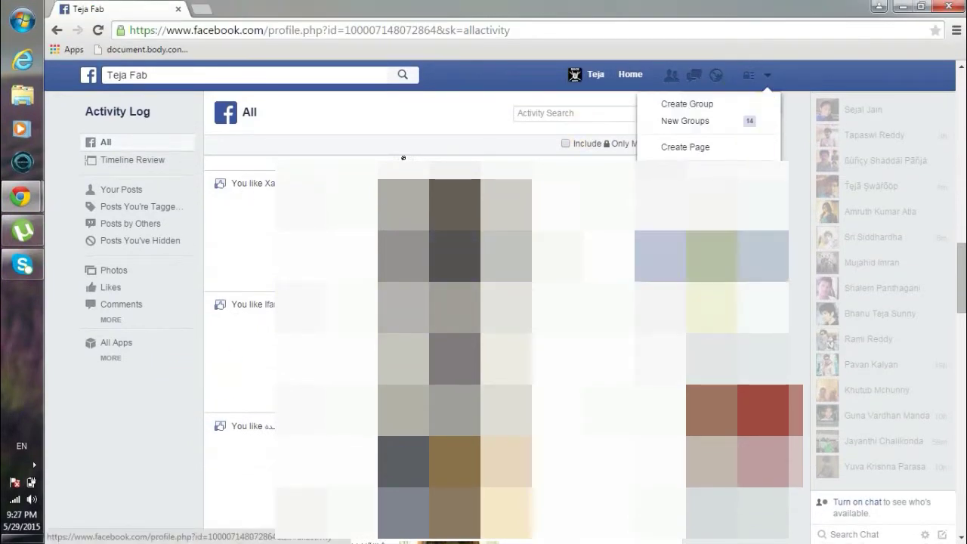
left_click(683, 257)
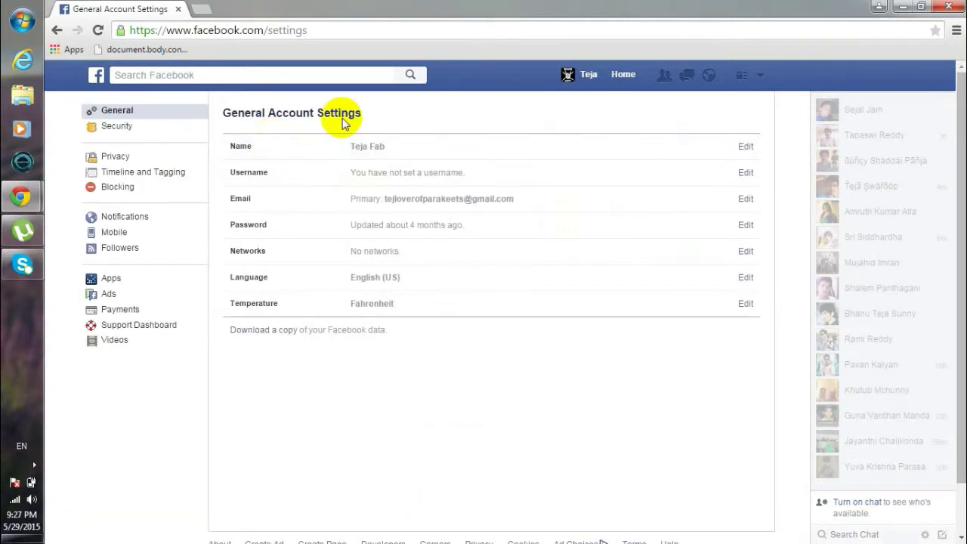
left_click(117, 278)
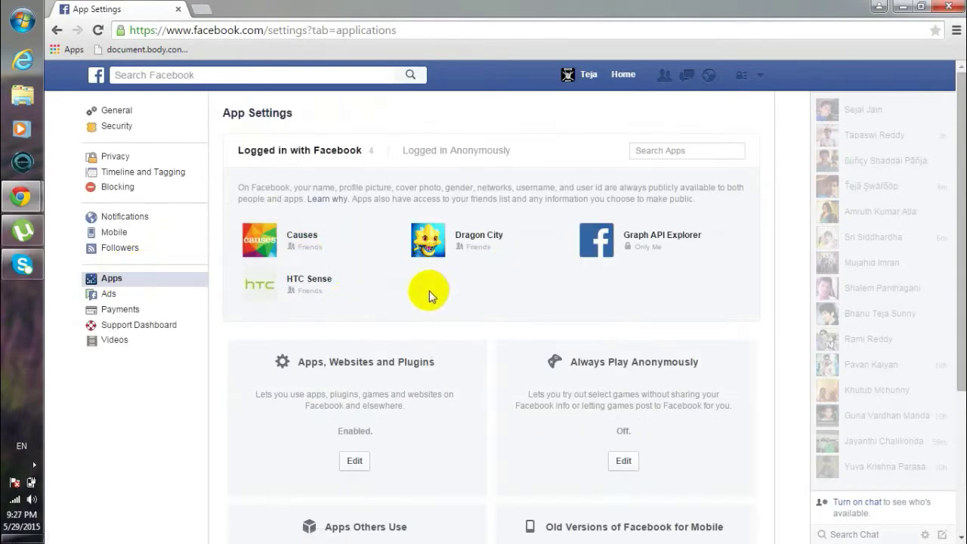
mouse_move(380, 283)
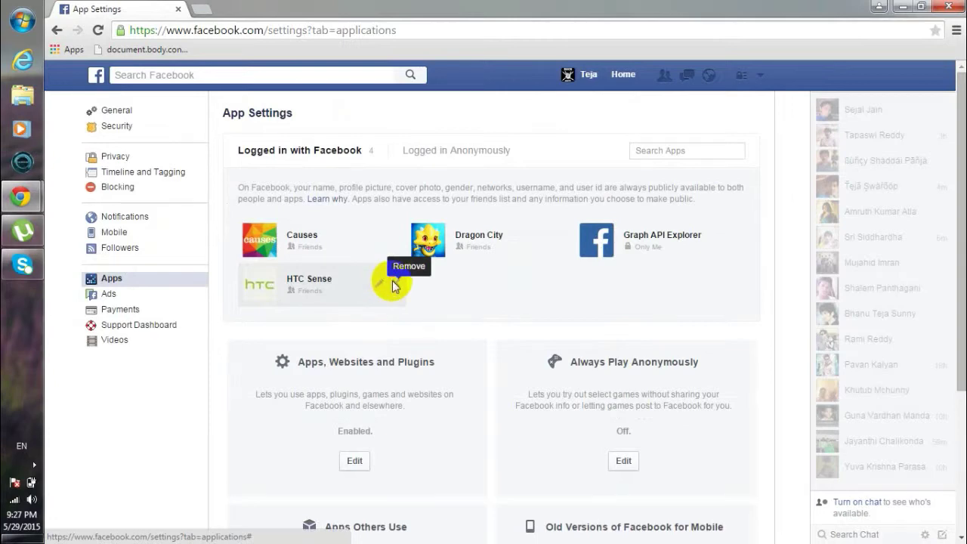
left_click(394, 286)
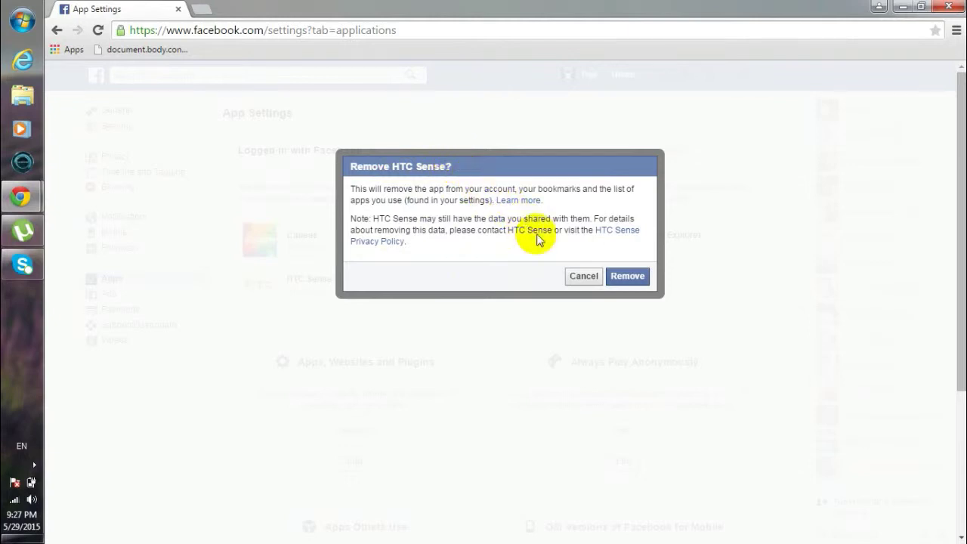
Cancel once, then confirm removing HTC Sense from the logged-in apps and go to Blocking settings.
left_click(586, 276)
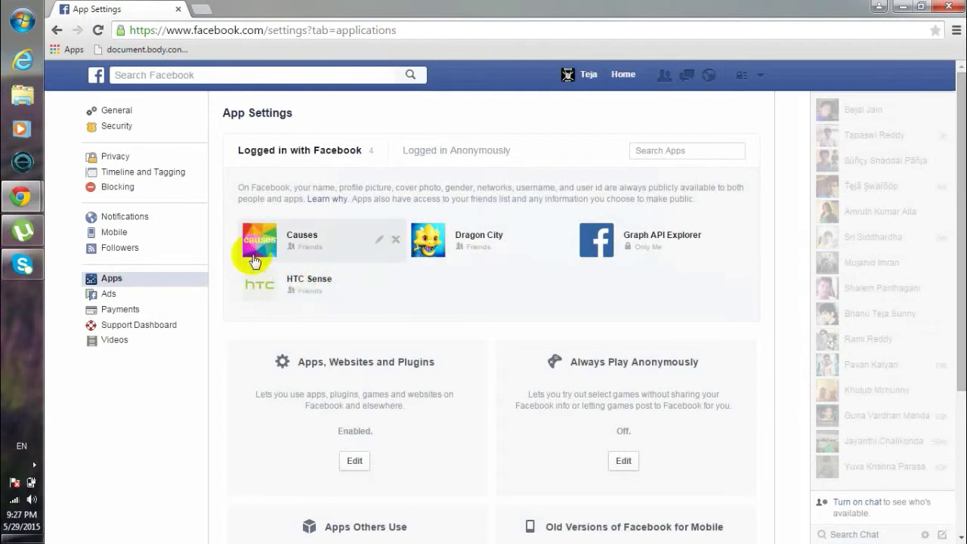
mouse_move(356, 287)
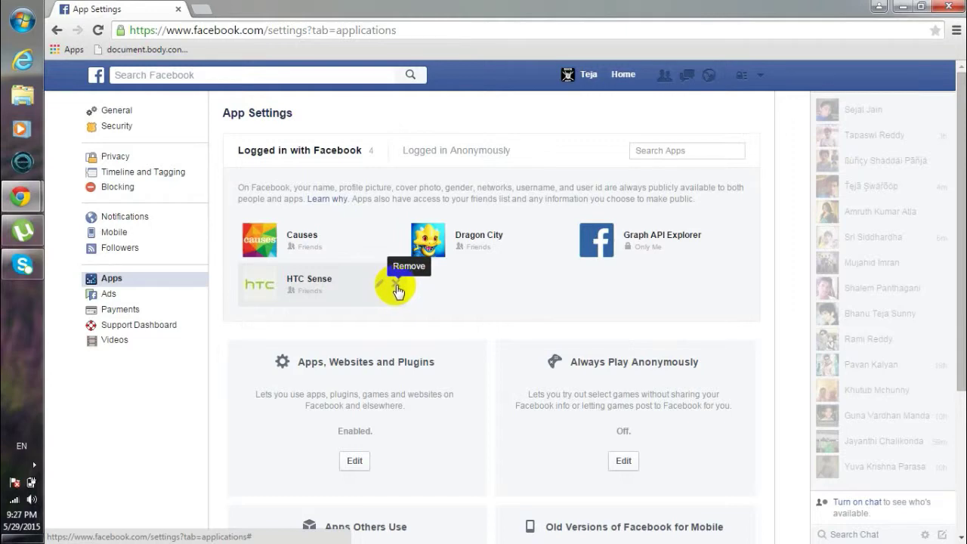
left_click(397, 288)
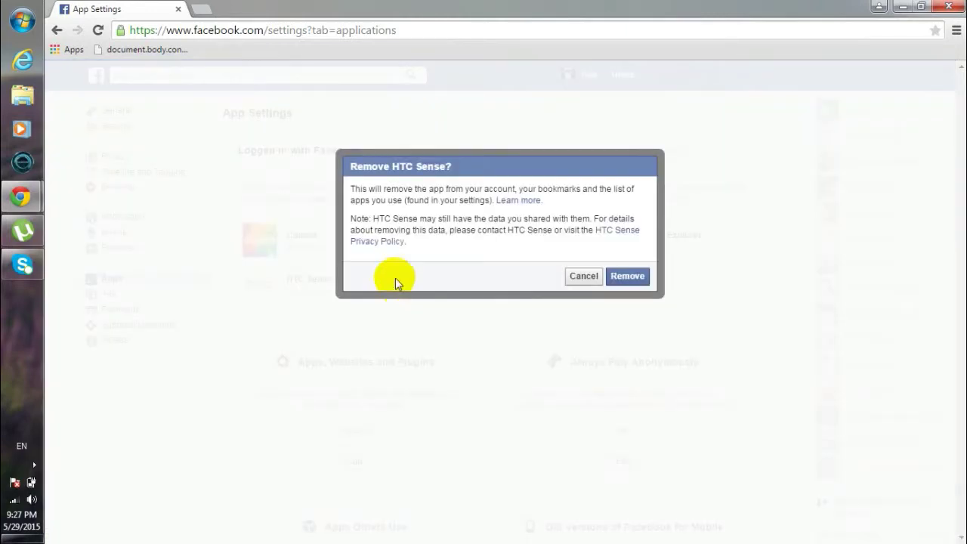
left_click(614, 273)
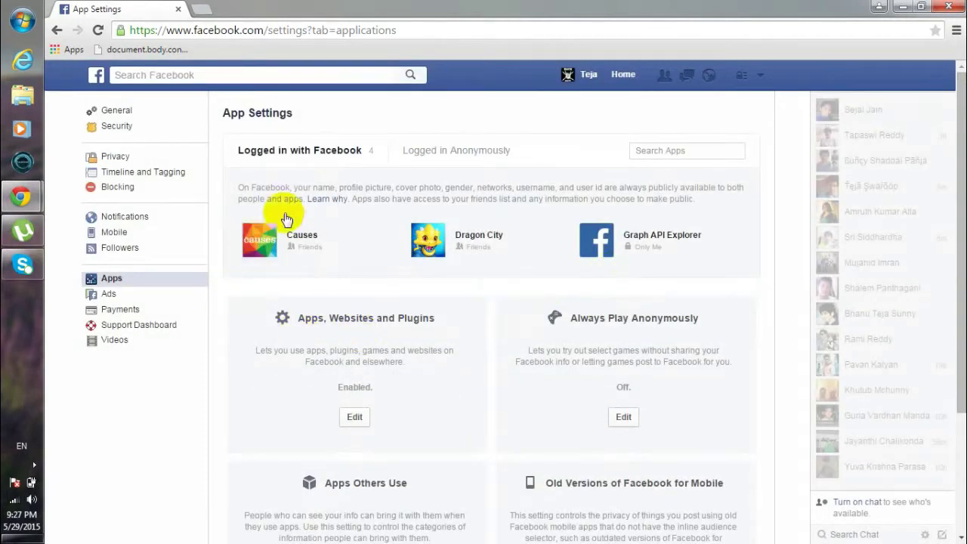
mouse_move(526, 259)
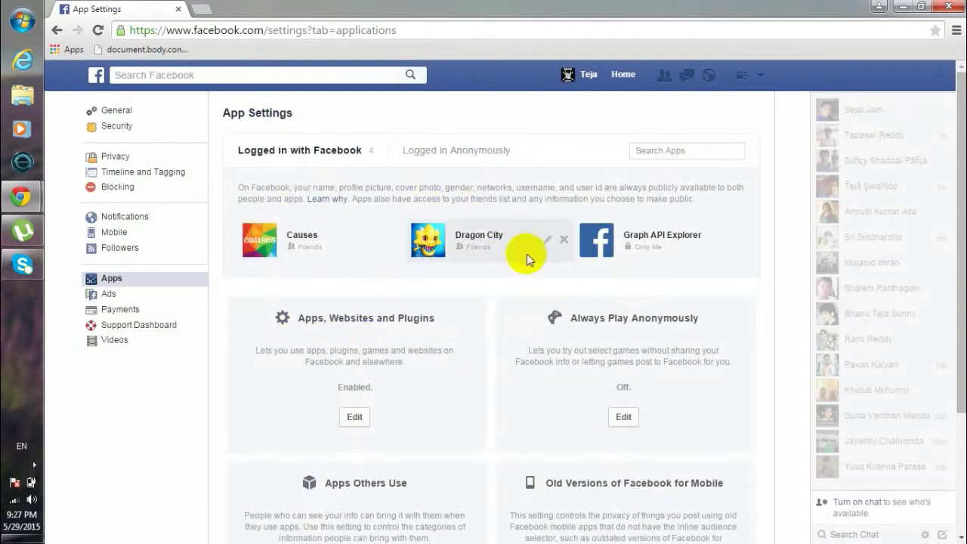
left_click(118, 188)
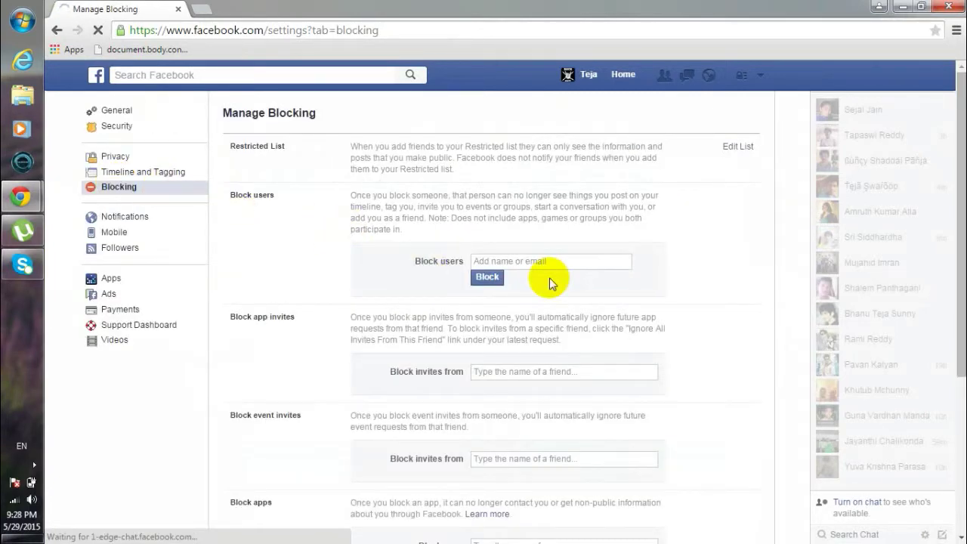
Block the HTC SENSE app by entering 'htc sen' in the Block apps field.
left_click_drag(956, 158, 956, 249)
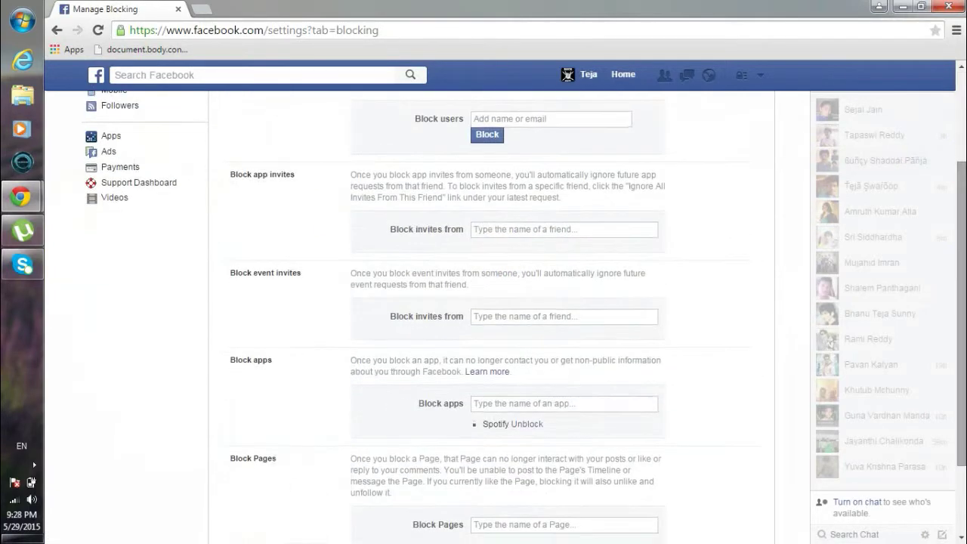
left_click_drag(228, 361, 266, 361)
left_click(266, 360)
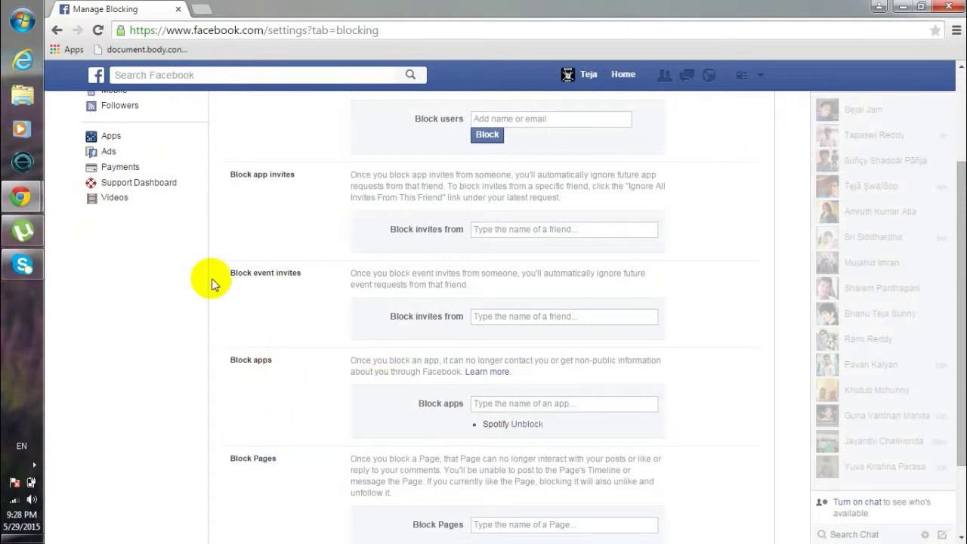
left_click(511, 403)
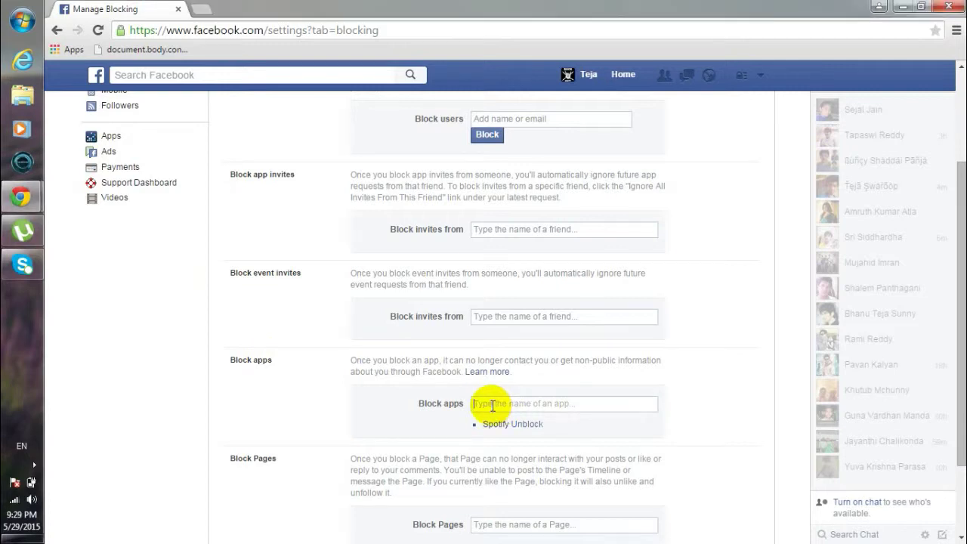
type("htc sen")
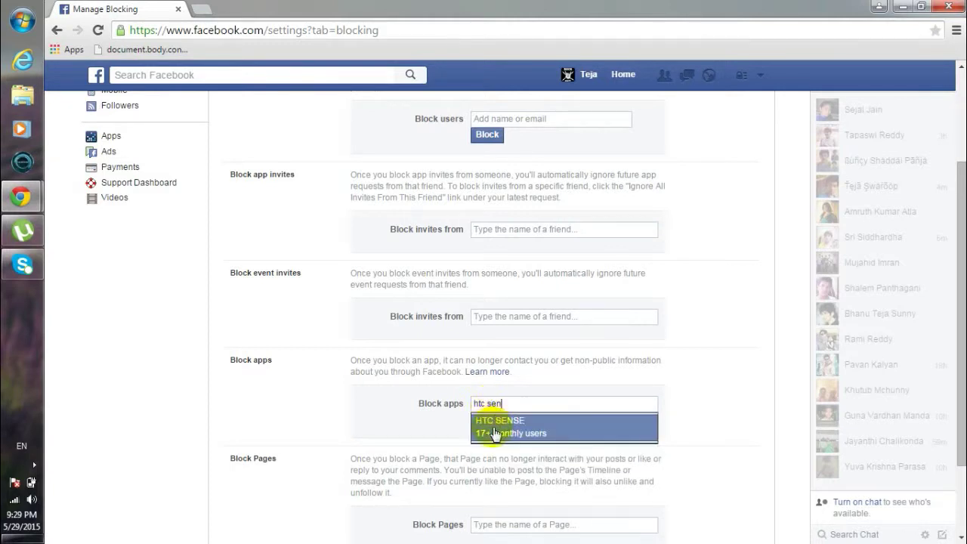
left_click(495, 432)
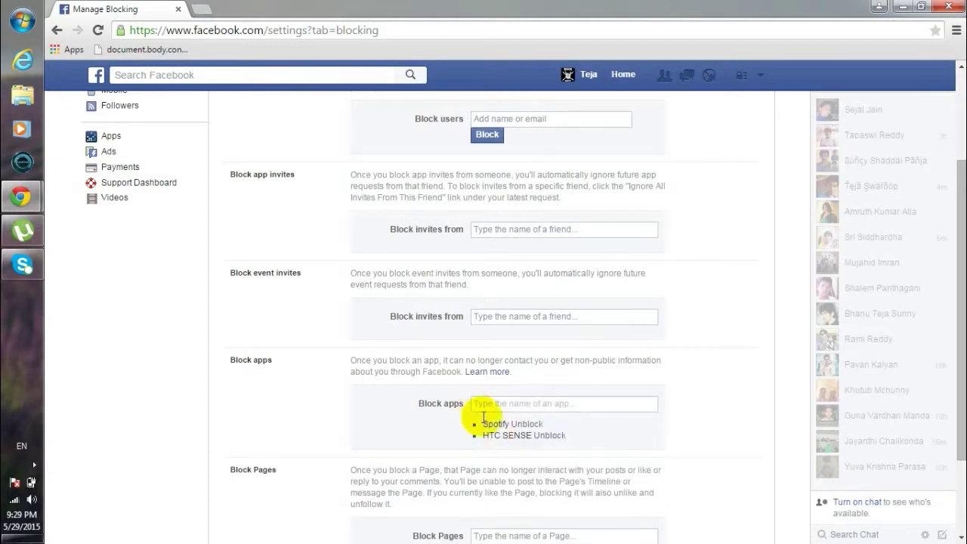
Check the new HTC SENSE entry in the blocked apps list, then return to General settings.
left_click_drag(482, 435, 438, 425)
left_click(531, 435)
left_click(406, 218)
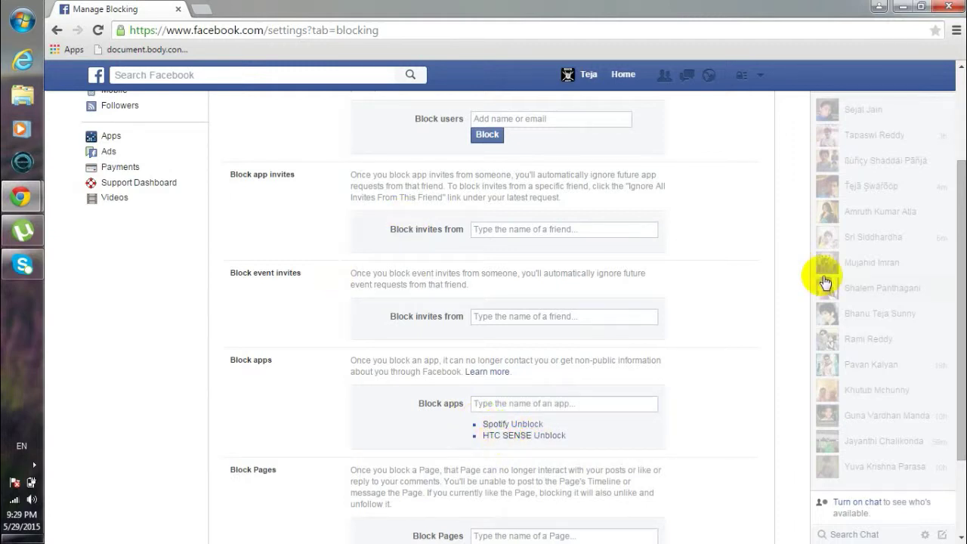
left_click_drag(956, 247, 945, 129)
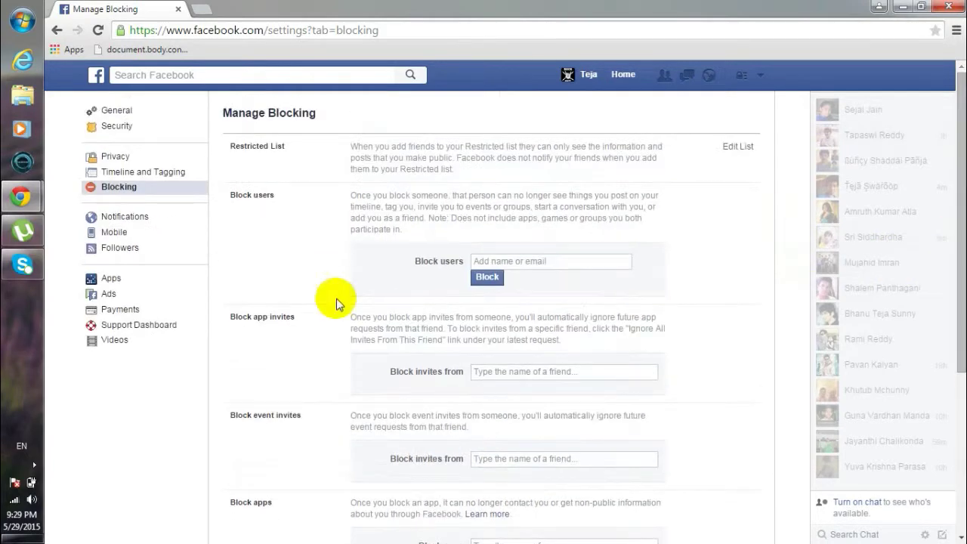
left_click(107, 111)
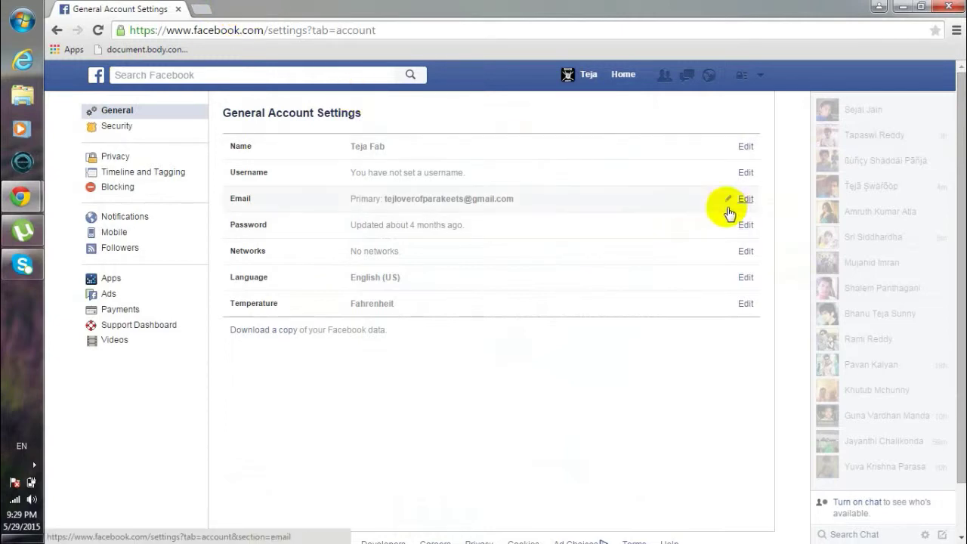
Enter the current password and the new password twice in the Password edit form.
left_click(746, 225)
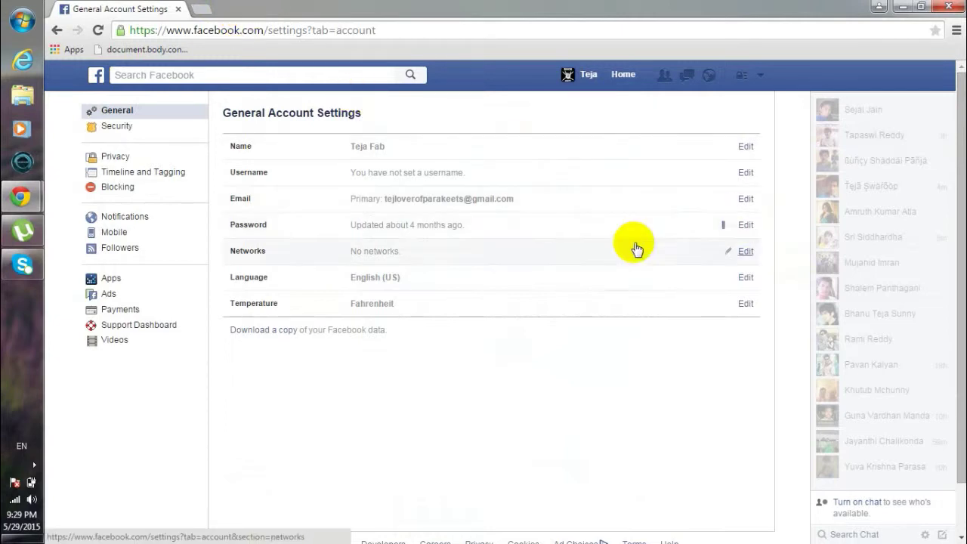
left_click(474, 231)
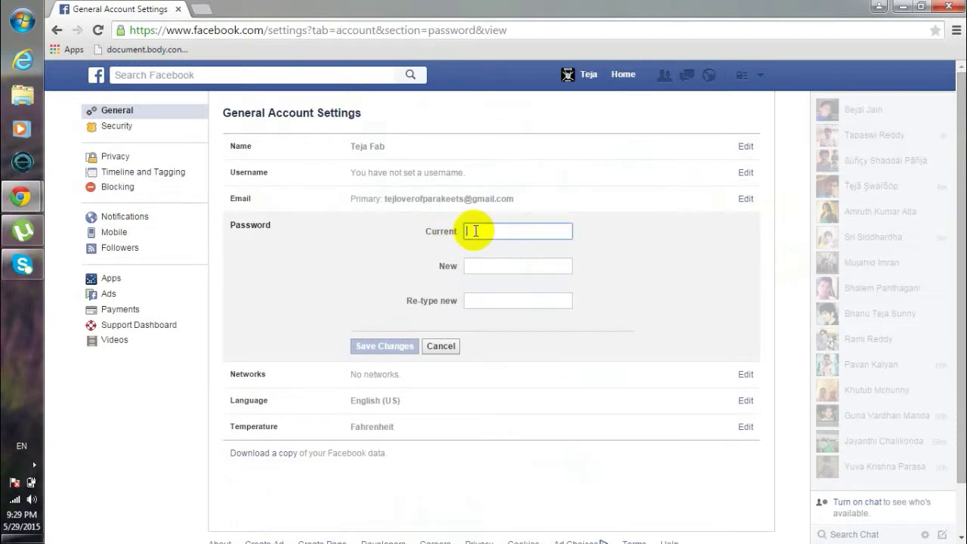
type("********")
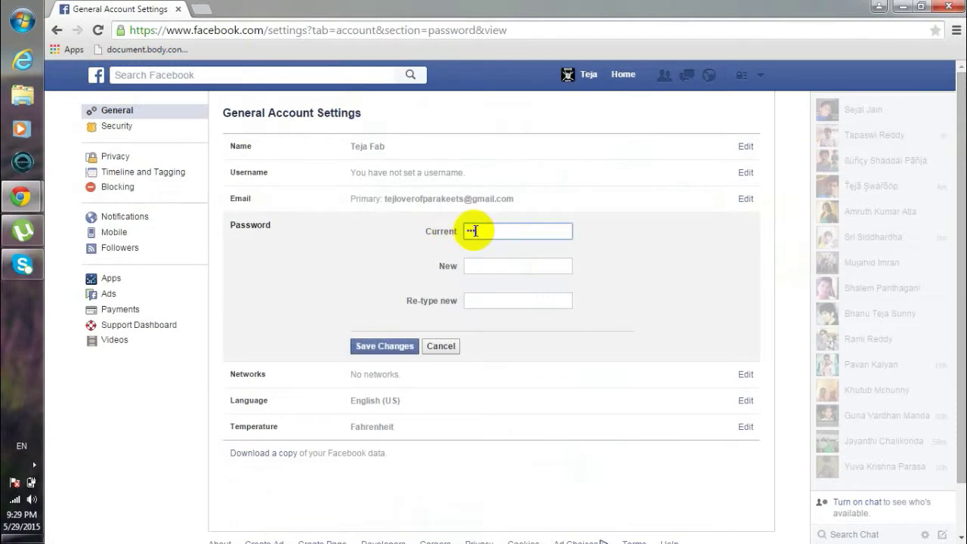
key("Tab")
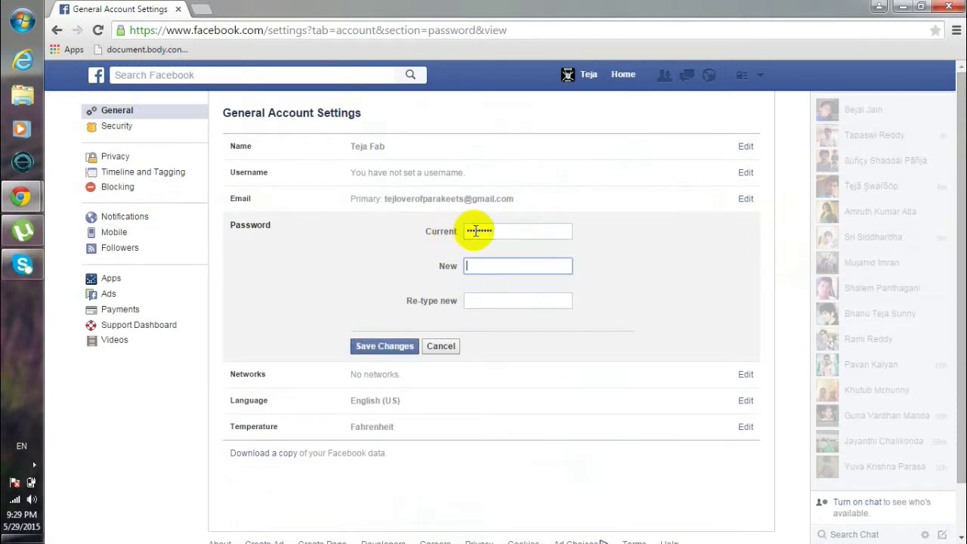
type("************")
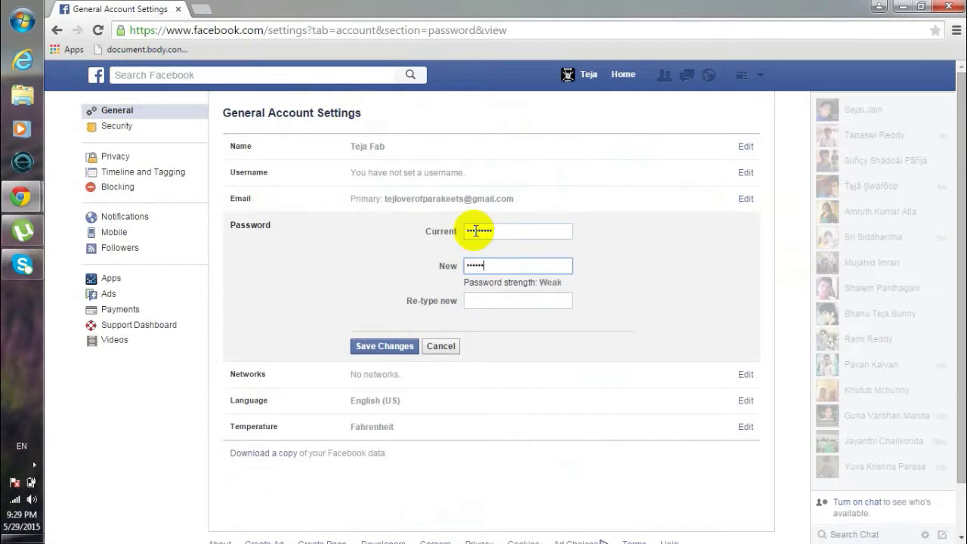
key("Tab")
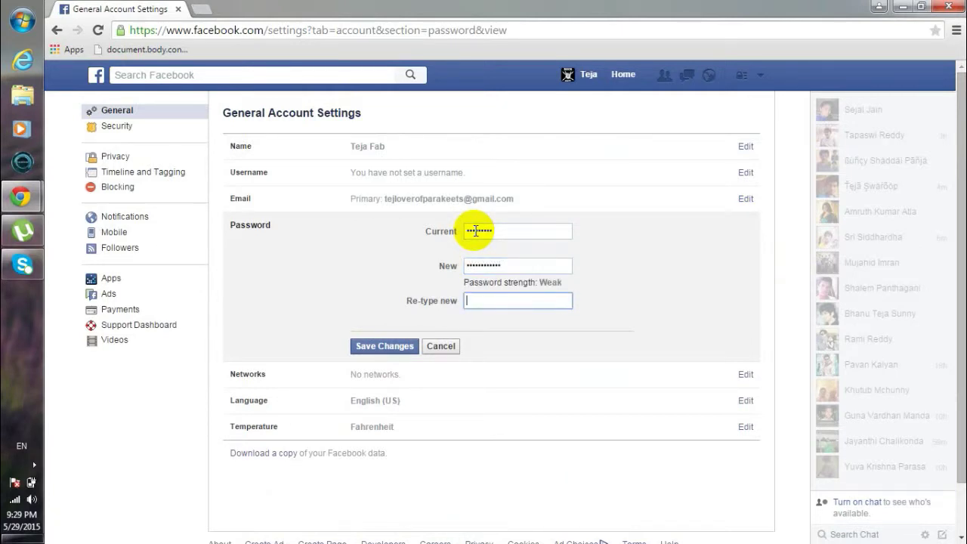
type("*****")
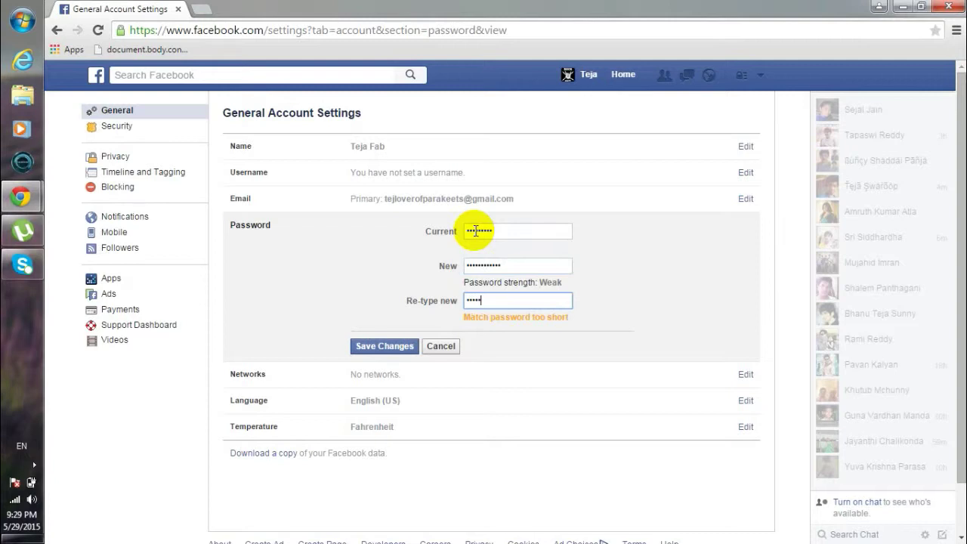
type("******")
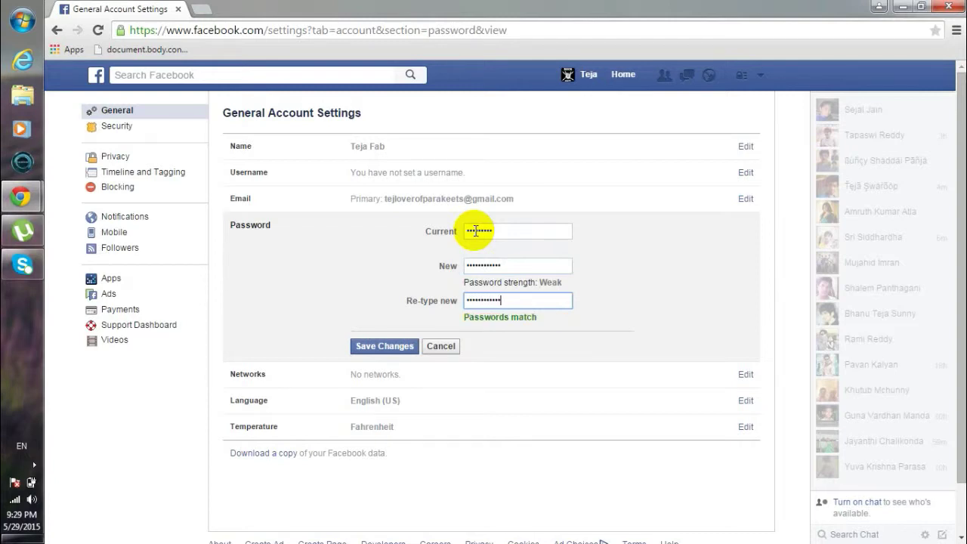
Save the new password, log out of other devices, and finish the security check to the profile.
left_click(381, 345)
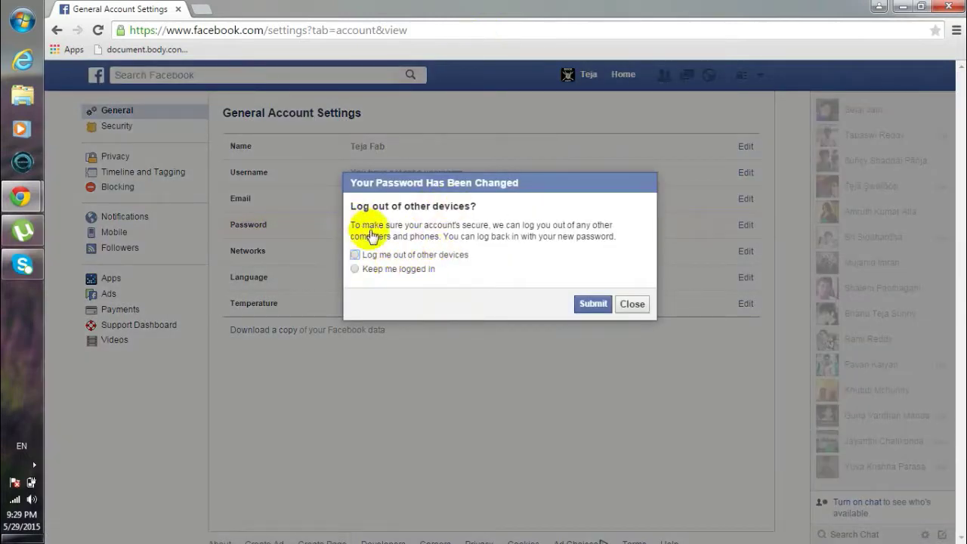
left_click(356, 253)
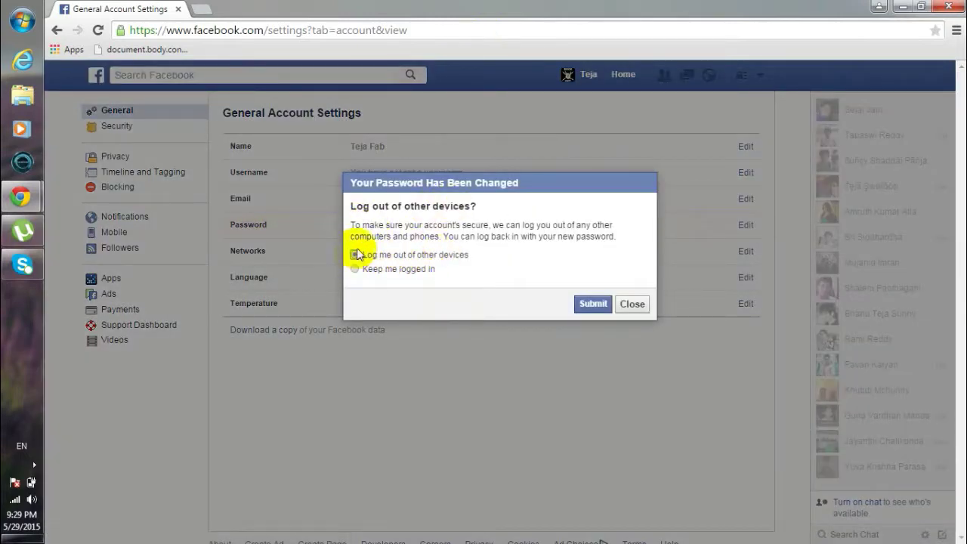
left_click(590, 300)
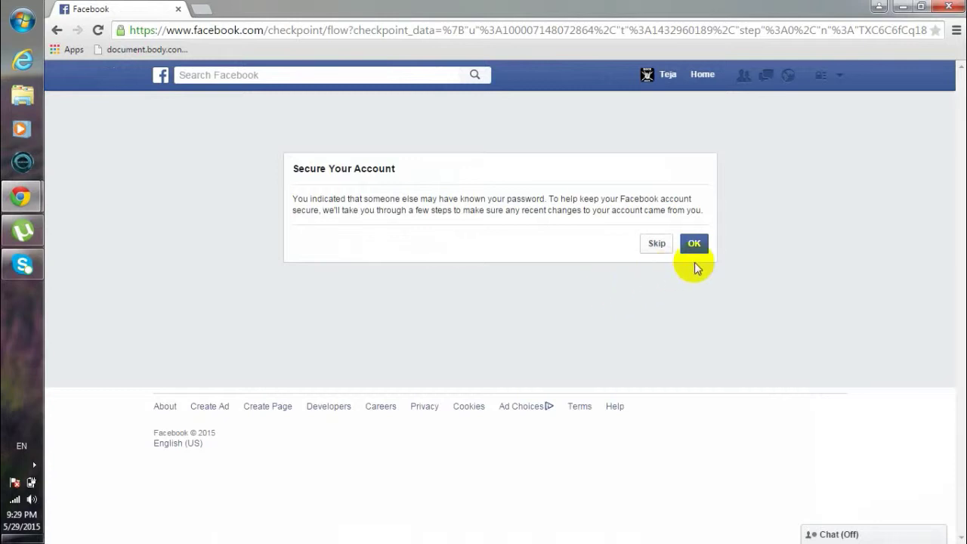
left_click(696, 248)
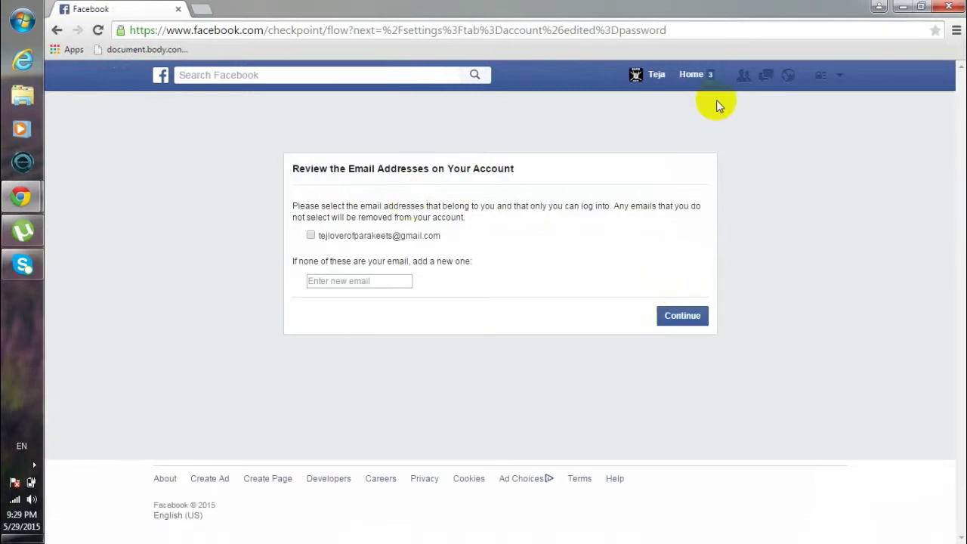
left_click(644, 73)
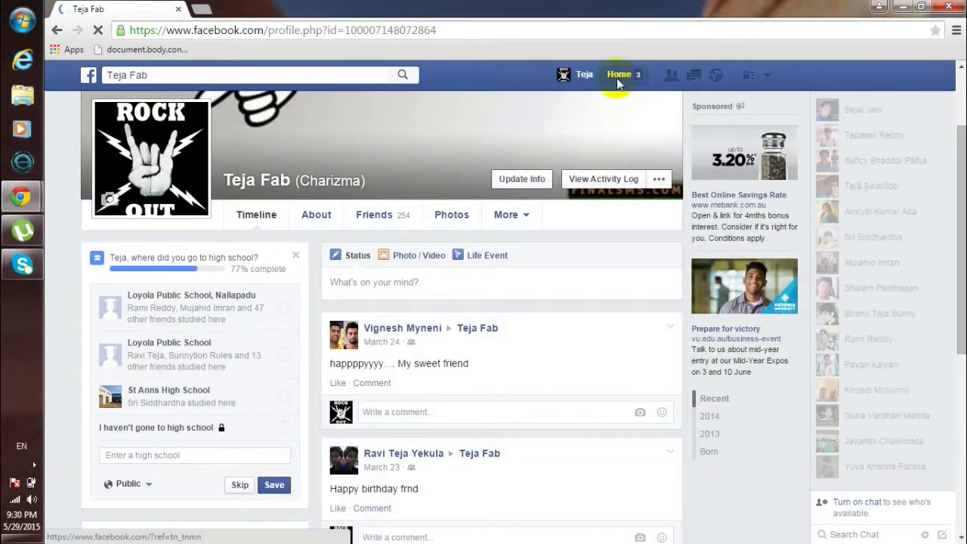
Go from Home and the profile Timeline back to Settings through the account dropdown.
left_click(619, 75)
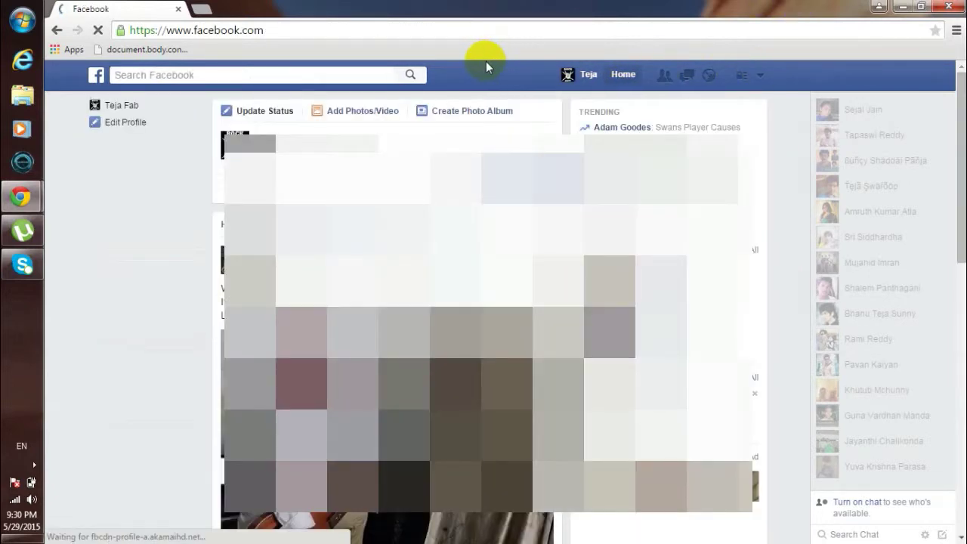
left_click(577, 77)
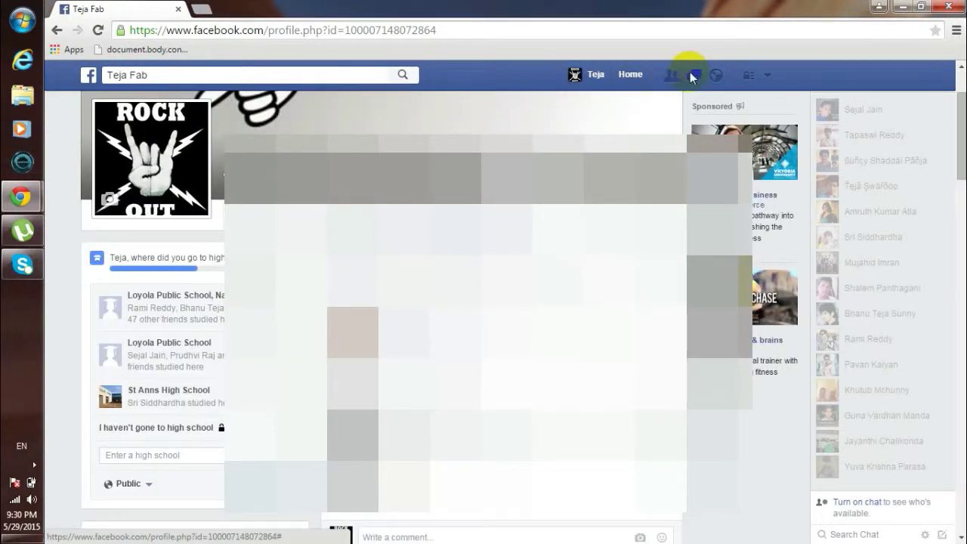
left_click(767, 74)
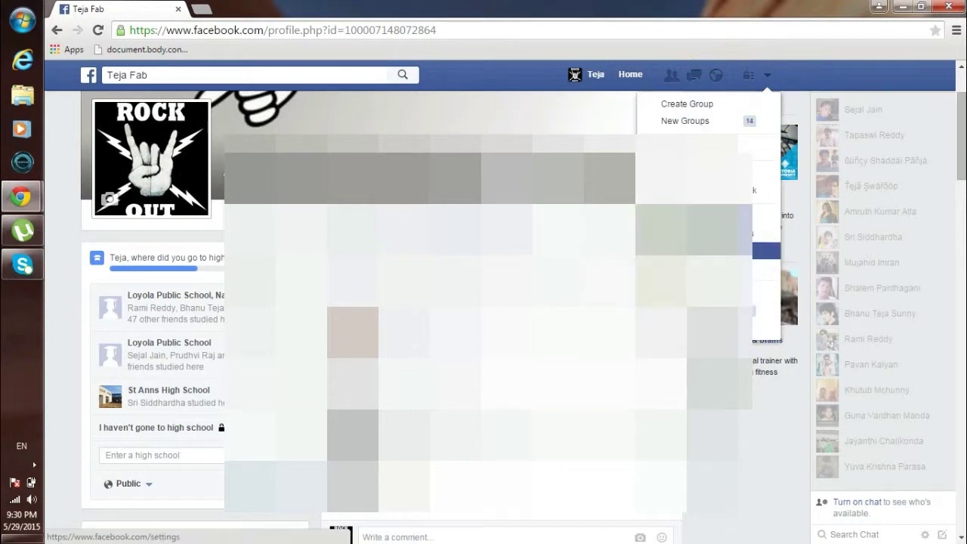
left_click(703, 251)
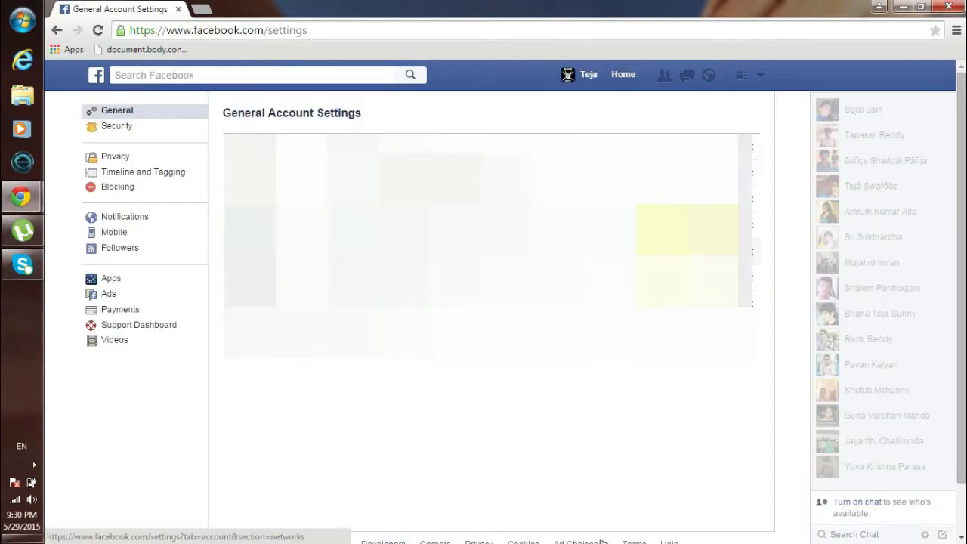